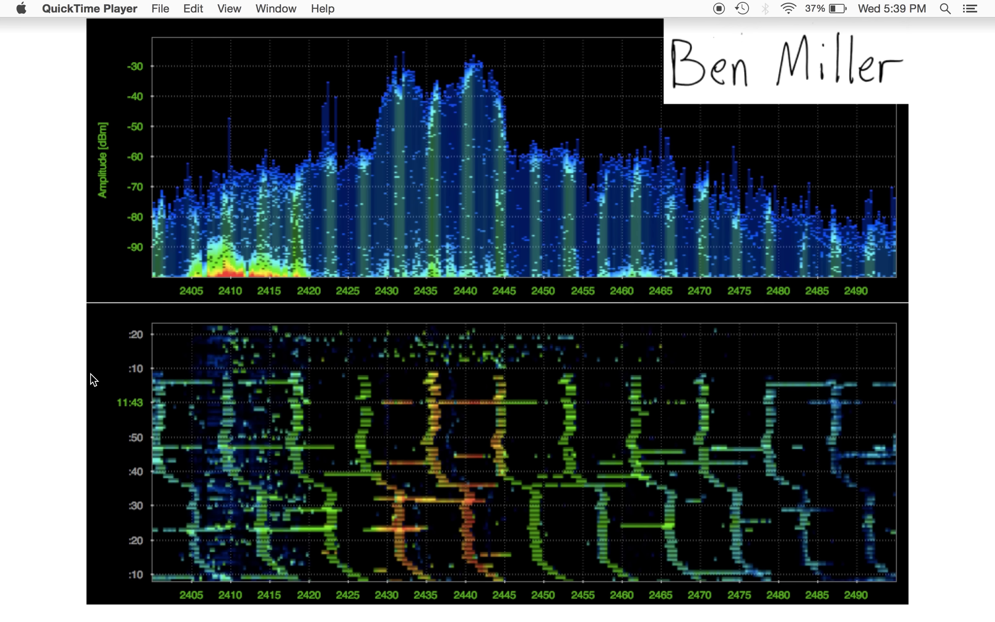
Launch Photos from Spotlight, then quit it.
{"action": "key", "text": "super+space"}
{"action": "type", "text": "photo"}
{"action": "key", "text": "Return"}
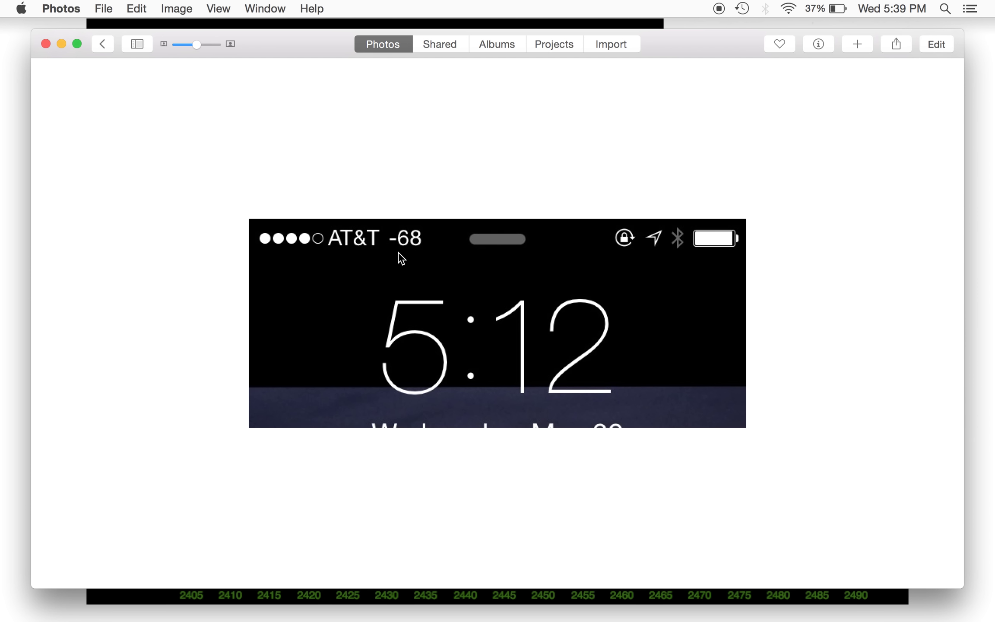
{"action": "key", "text": "super+q"}
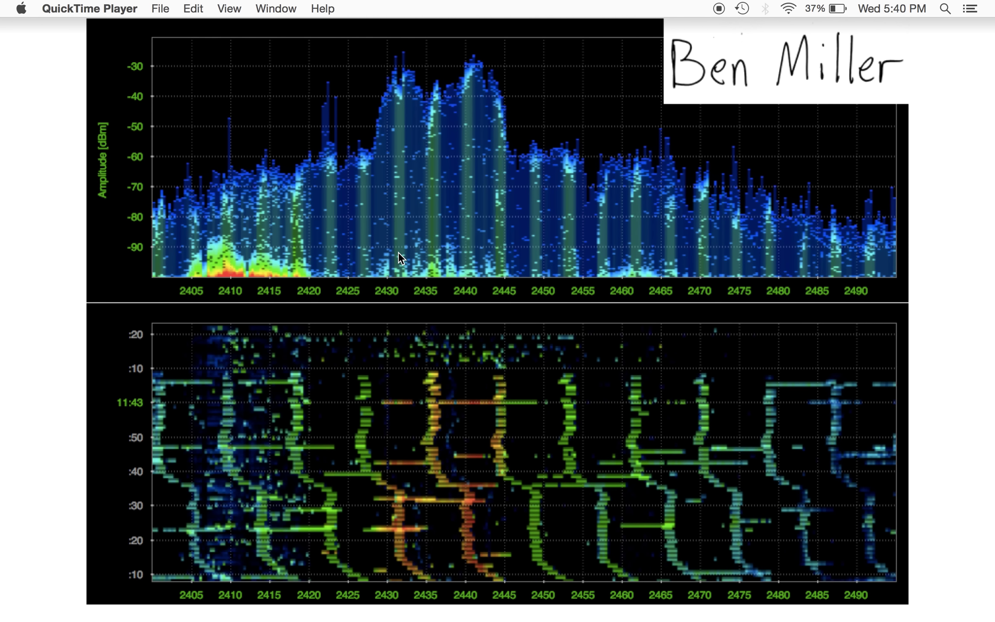
Launch iTunes from Spotlight and minimize its window.
{"action": "key", "text": "super+space"}
{"action": "type", "text": "itu"}
{"action": "key", "text": "Return"}
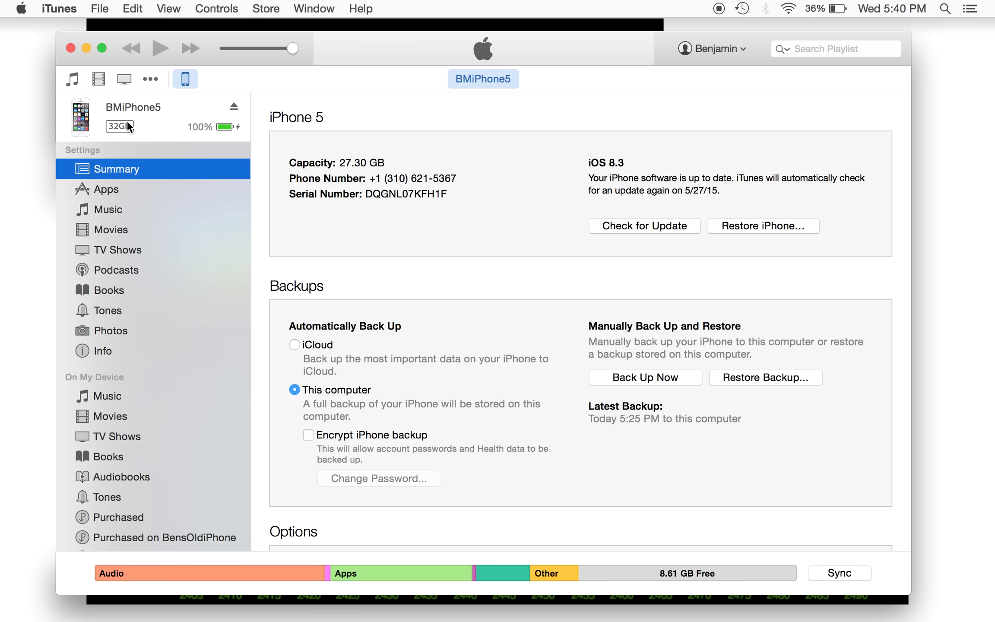
{"action": "left_click", "coordinate": [87, 48]}
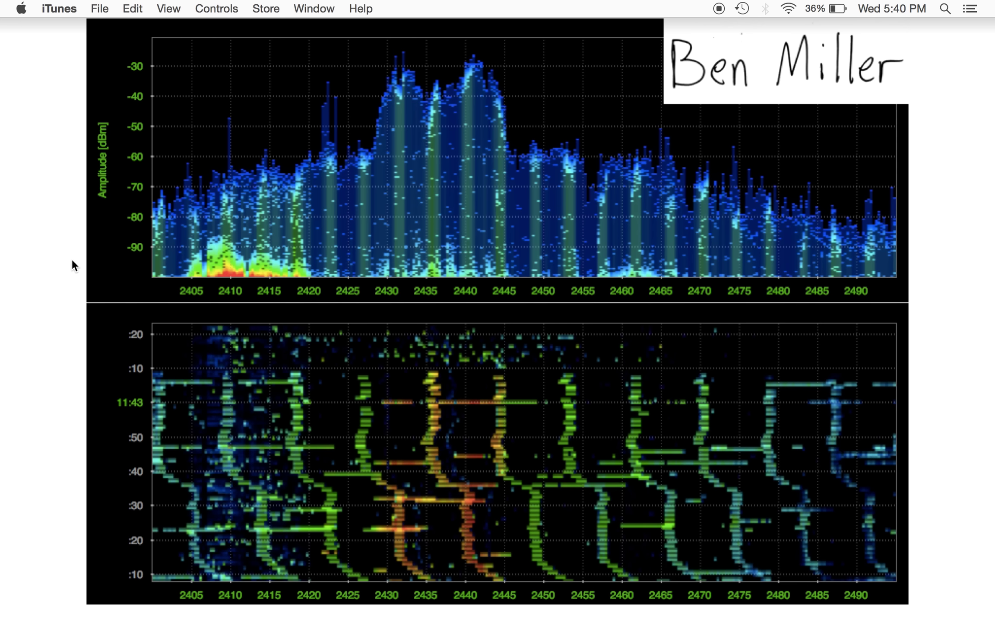
Launch iBackupBot from Spotlight and show the backup's System Files domain list.
{"action": "key", "text": "super+space"}
{"action": "type", "text": "ibac"}
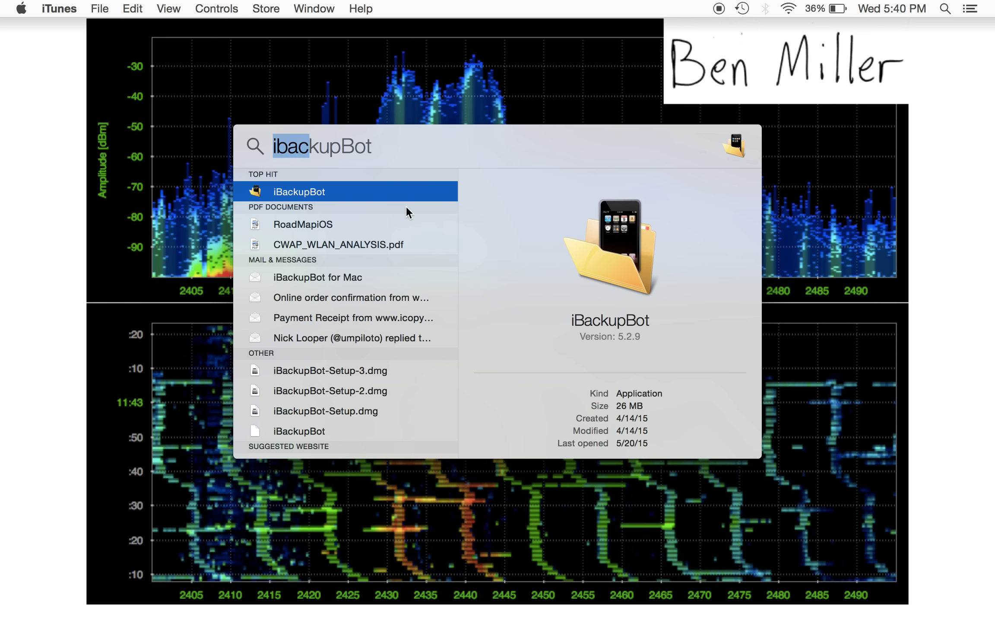
{"action": "left_click", "coordinate": [358, 195]}
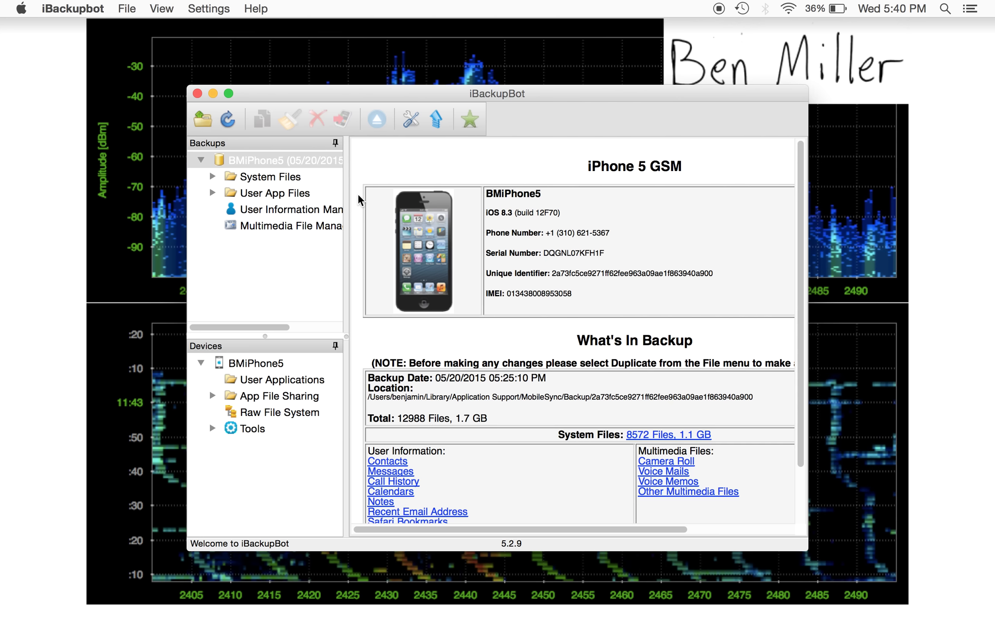
{"action": "left_click", "coordinate": [263, 178]}
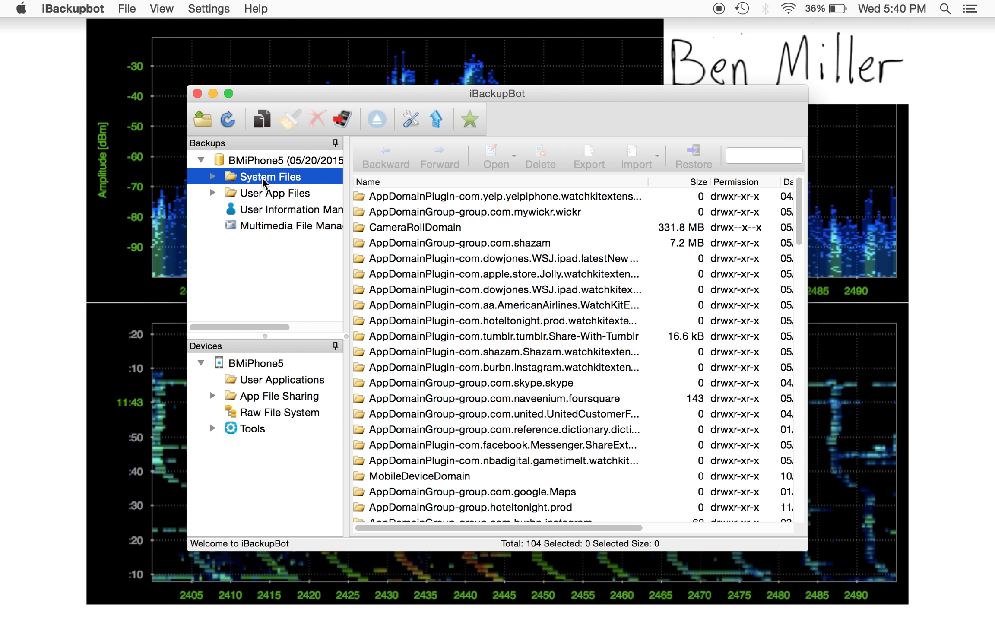
Open the HomeDomain > Library > Preferences folder of the backup.
{"action": "double_click", "coordinate": [263, 177]}
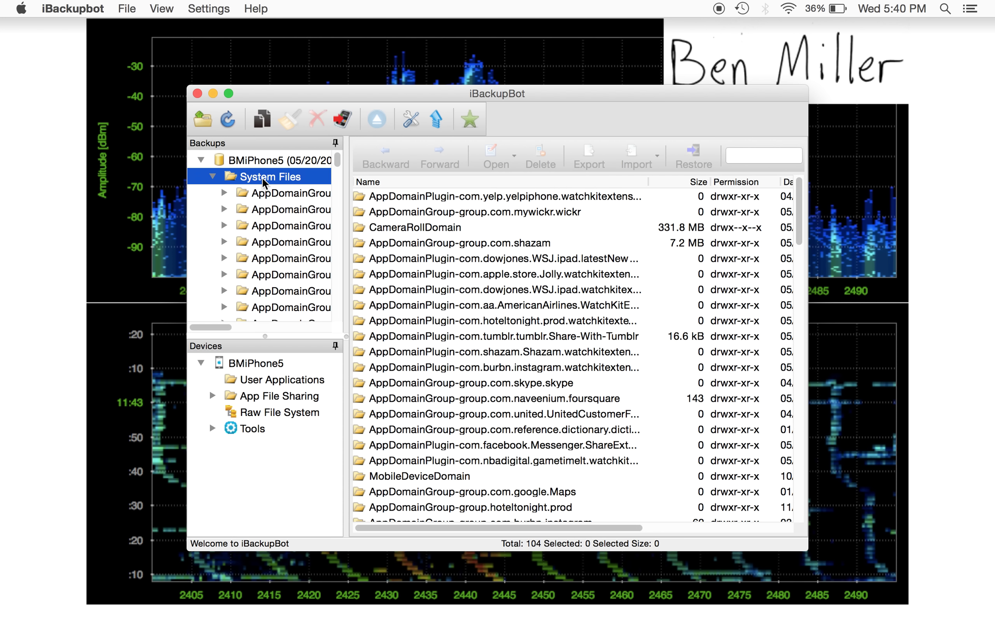
{"action": "double_click", "coordinate": [263, 177]}
{"action": "scroll", "coordinate": [477, 423], "scroll_direction": "down", "scroll_amount": 15}
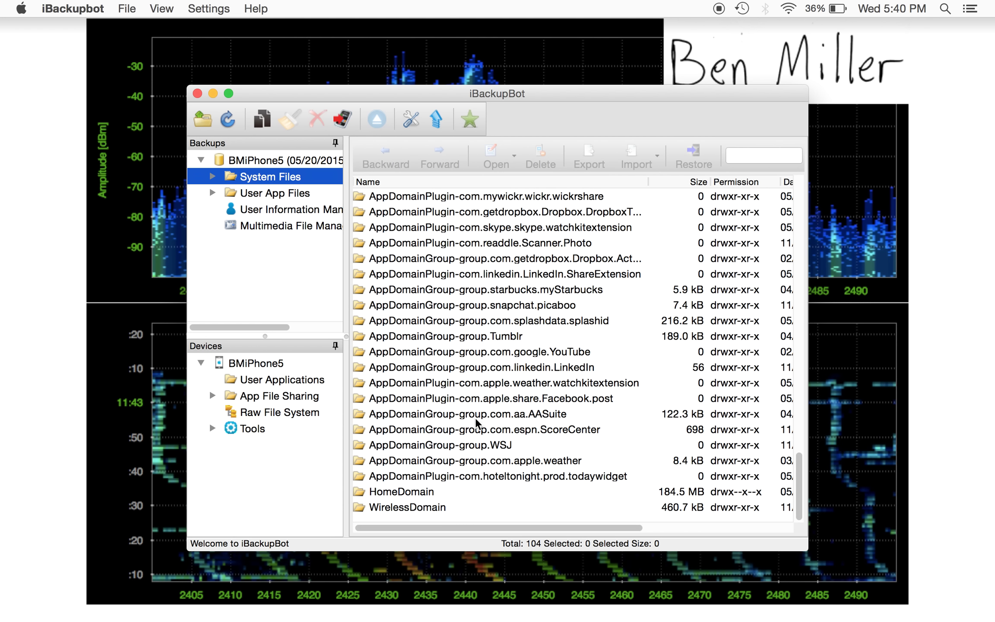
{"action": "double_click", "coordinate": [408, 493]}
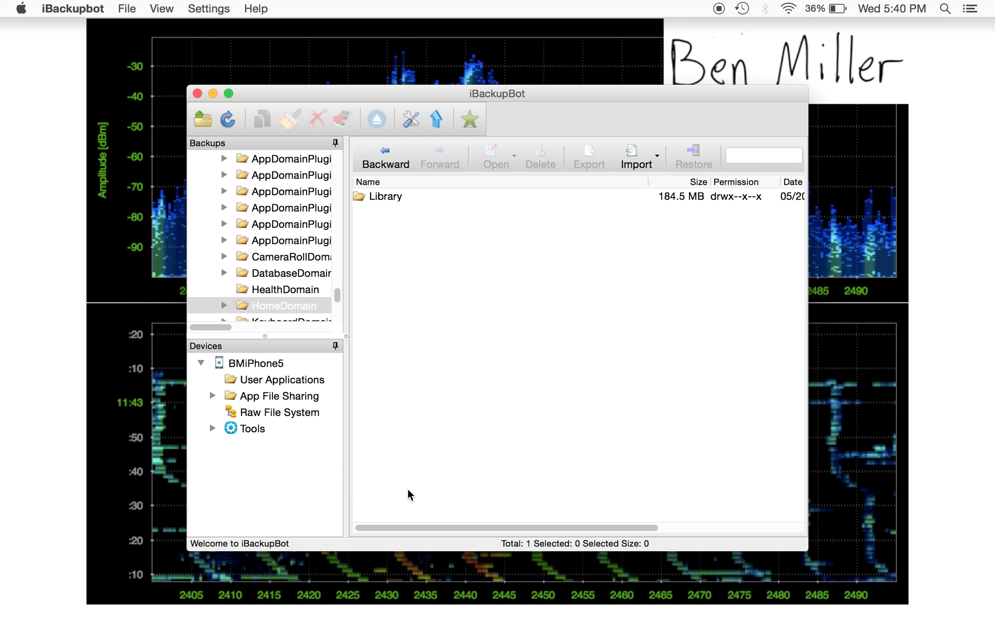
{"action": "double_click", "coordinate": [383, 199]}
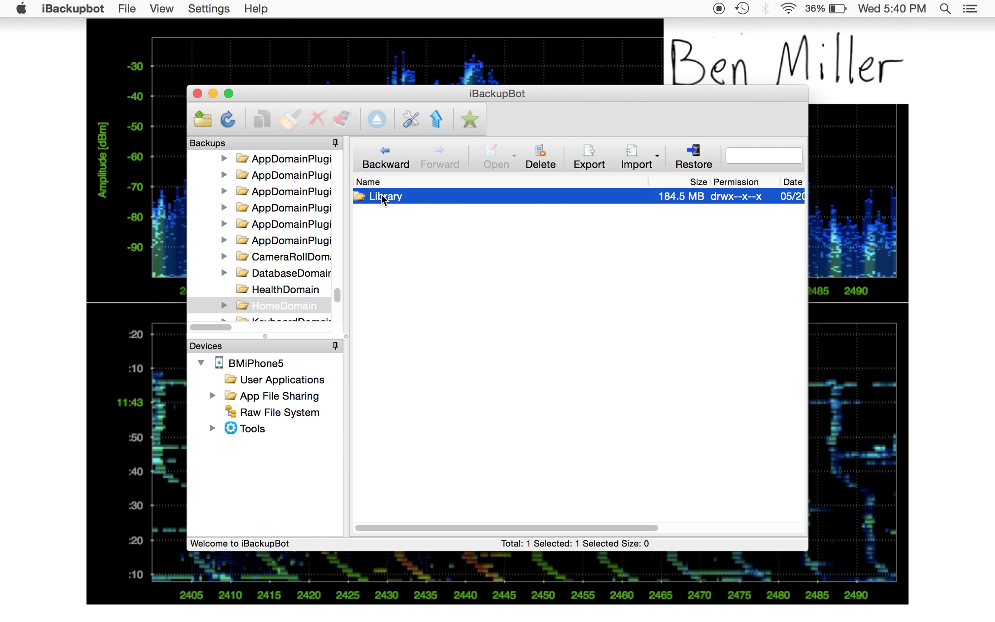
{"action": "left_click", "coordinate": [402, 307]}
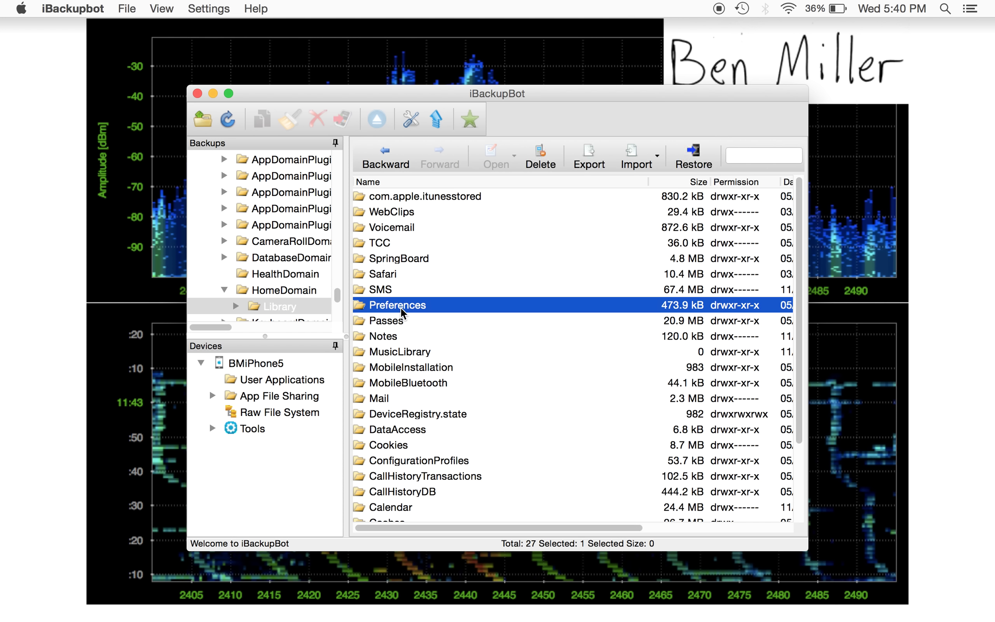
{"action": "double_click", "coordinate": [402, 307]}
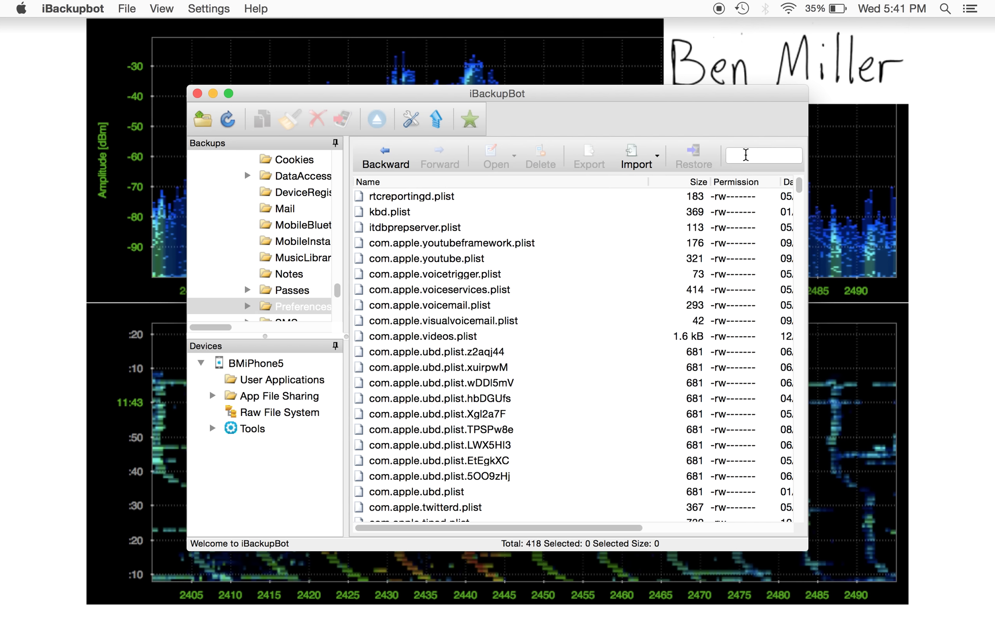
Filter the file list for 'com.apple' and open com.apple.springboard.plist.
{"action": "left_click", "coordinate": [746, 155]}
{"action": "type", "text": "com.apple"}
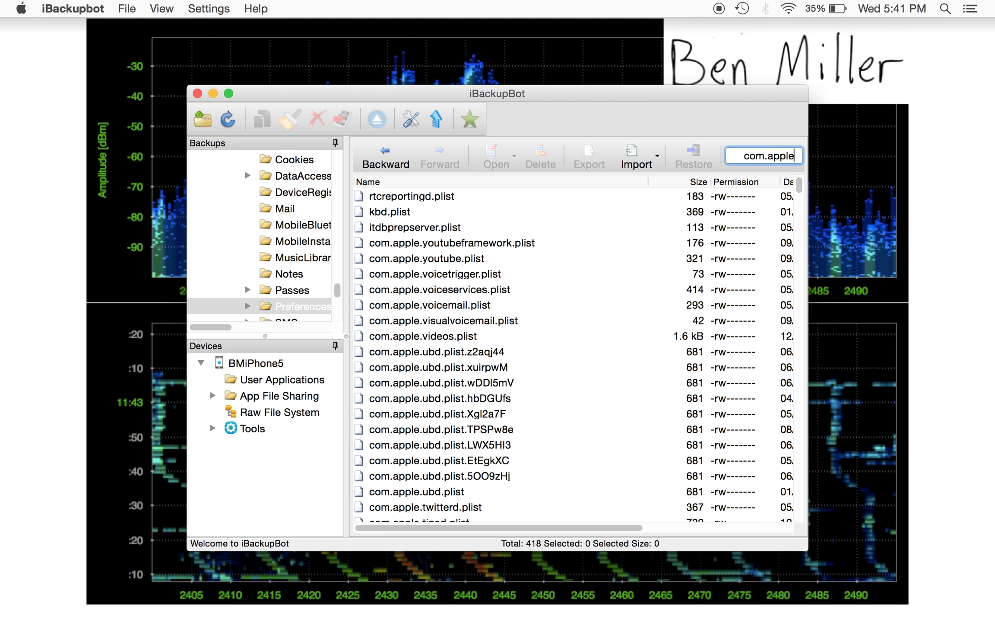
{"action": "key", "text": "Return"}
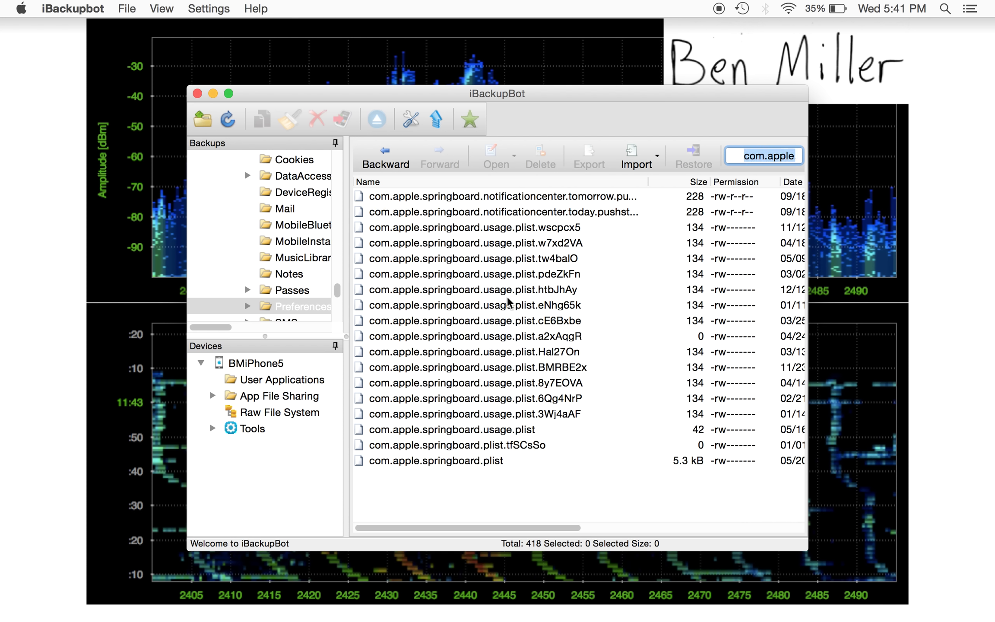
{"action": "left_click", "coordinate": [468, 461]}
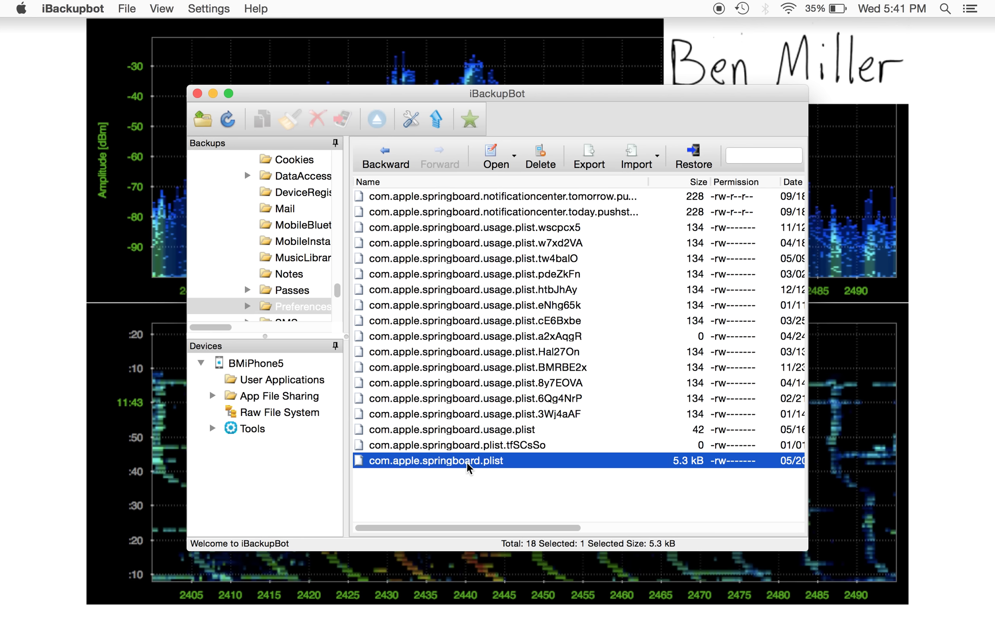
{"action": "double_click", "coordinate": [467, 462]}
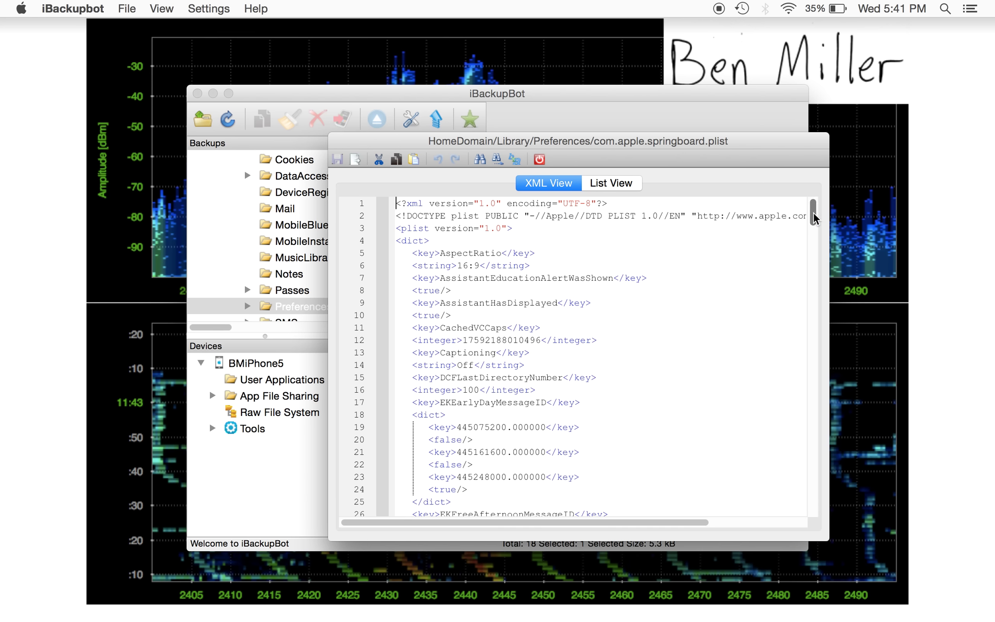
Highlight the SBShowRSSI key with its <true/> value, below SBShowBatteryPercentage, in the plist XML.
{"action": "left_click_drag", "start_coordinate": [814, 216], "coordinate": [813, 406]}
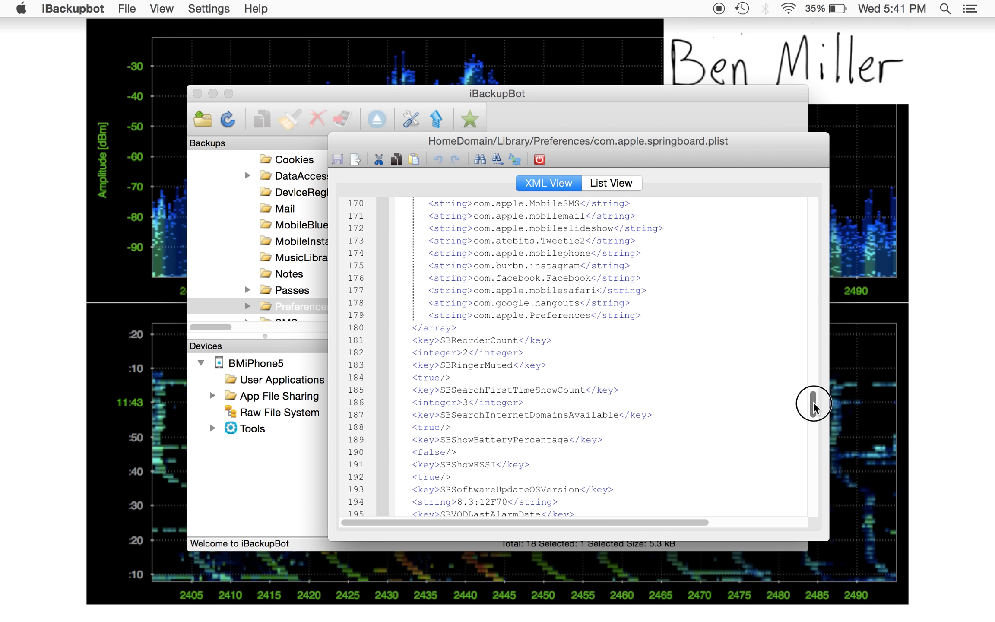
{"action": "double_click", "coordinate": [458, 390]}
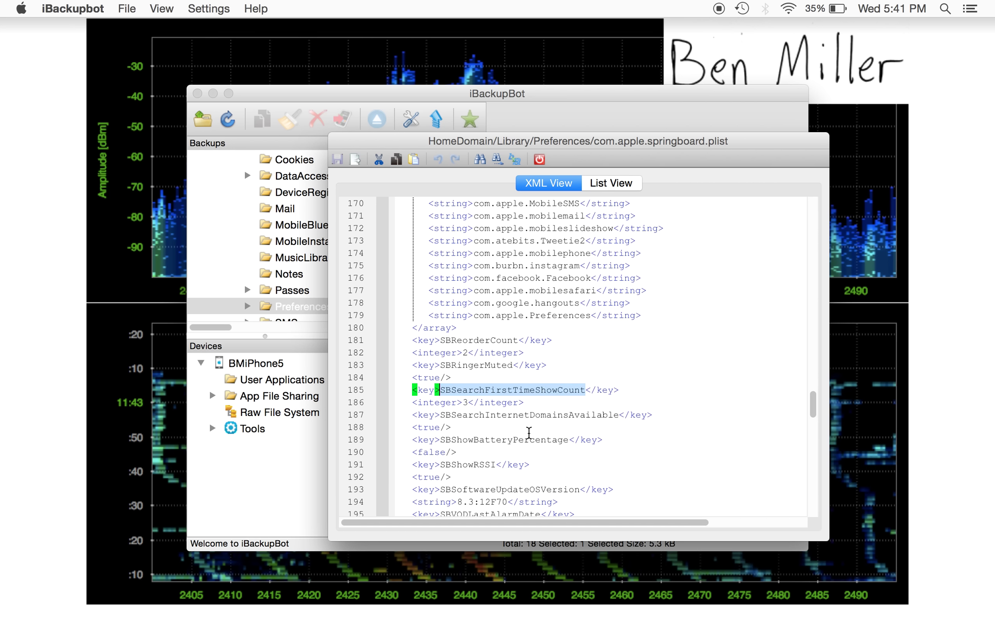
{"action": "left_click_drag", "start_coordinate": [499, 466], "coordinate": [415, 464]}
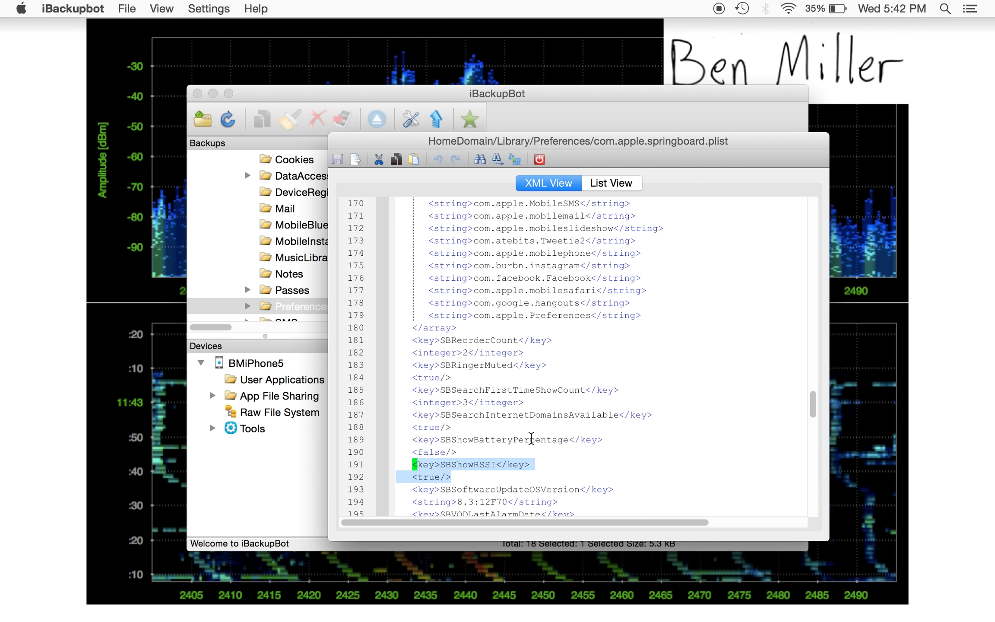
{"action": "left_click_drag", "start_coordinate": [530, 440], "coordinate": [450, 442]}
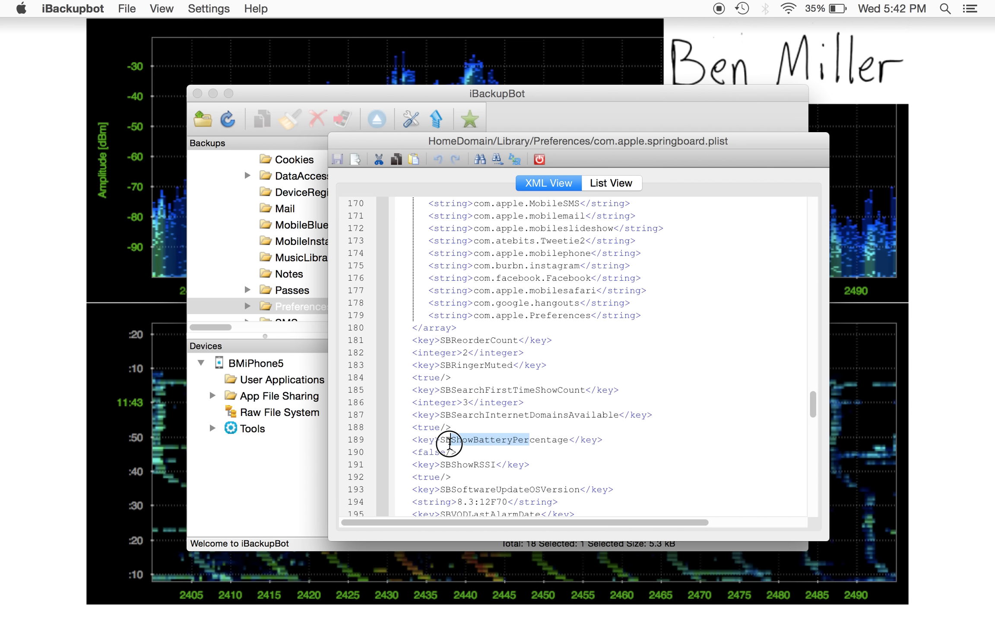
Close the plist editor and look through the app's menus.
{"action": "left_click", "coordinate": [539, 162]}
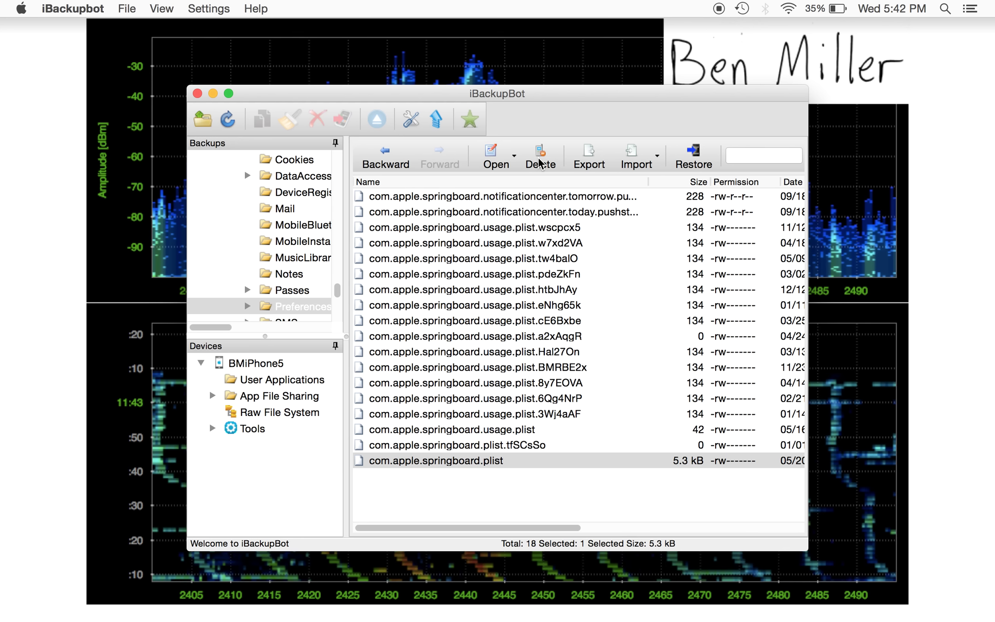
{"action": "left_click", "coordinate": [209, 10]}
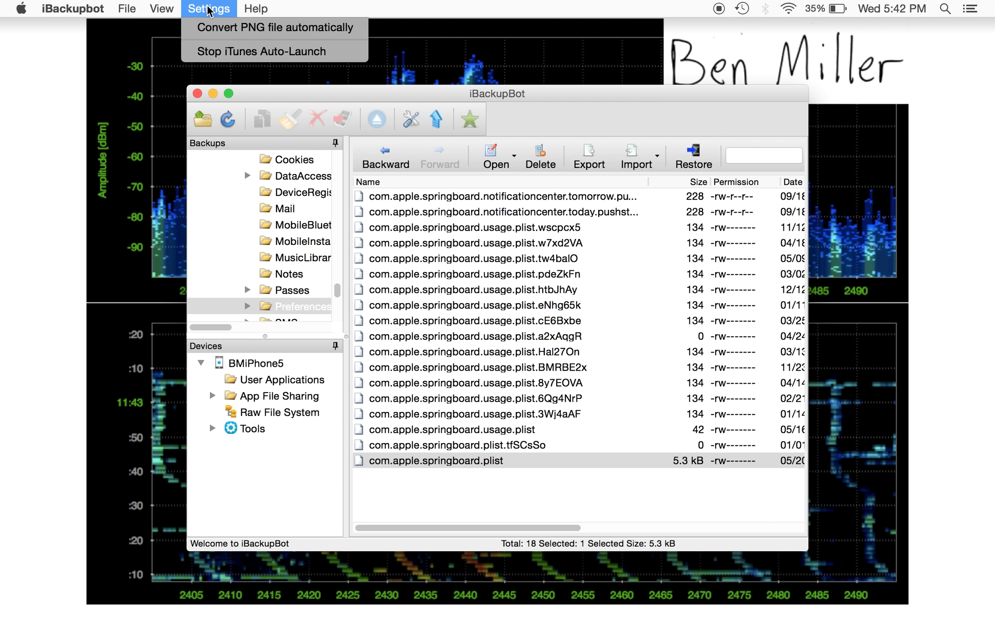
{"action": "mouse_move", "coordinate": [125, 11]}
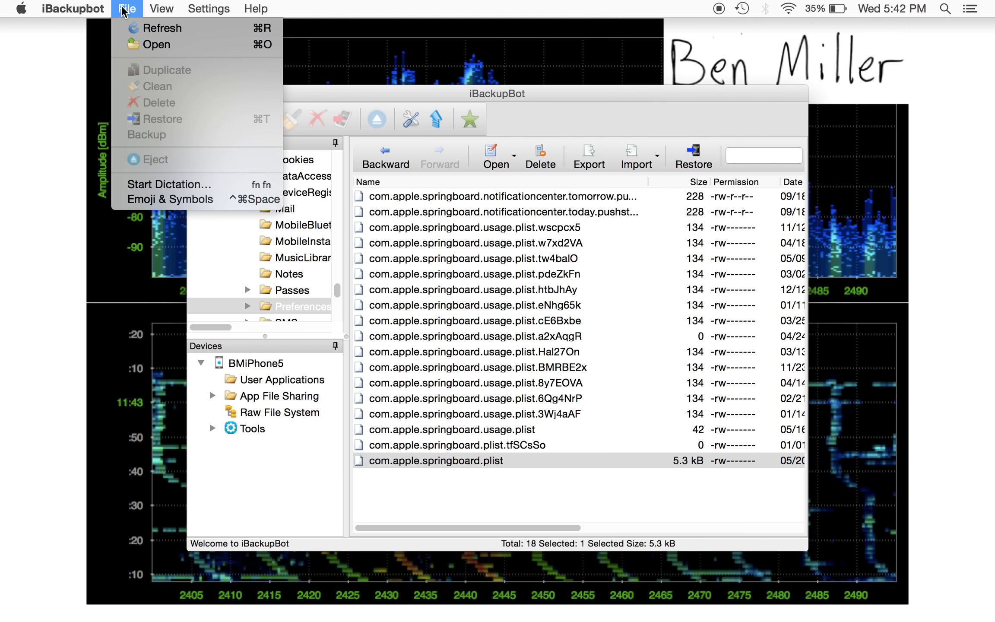
{"action": "mouse_move", "coordinate": [73, 9]}
{"action": "mouse_move", "coordinate": [86, 27]}
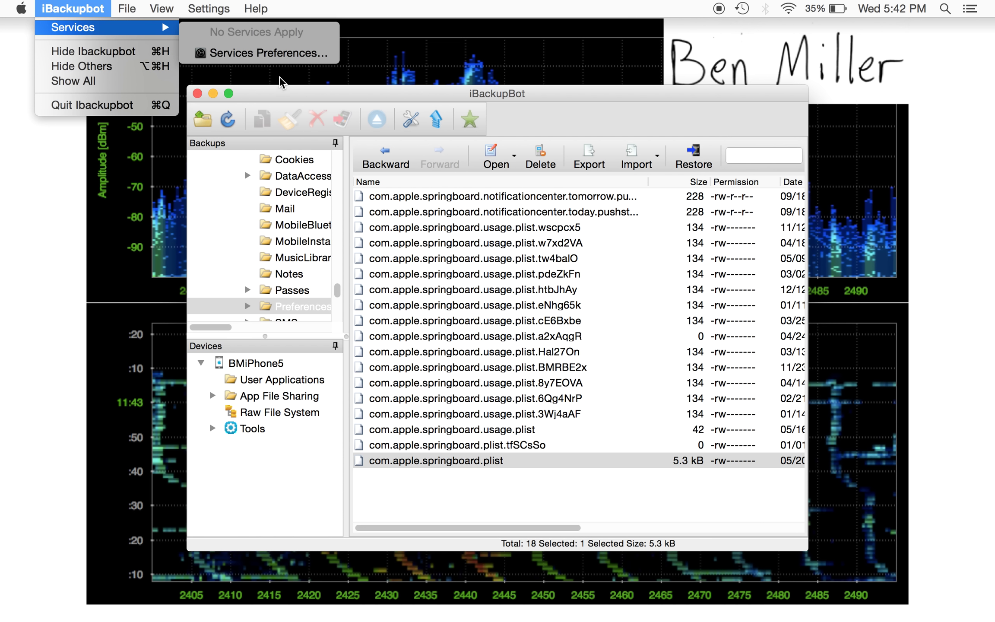
{"action": "left_click", "coordinate": [648, 128]}
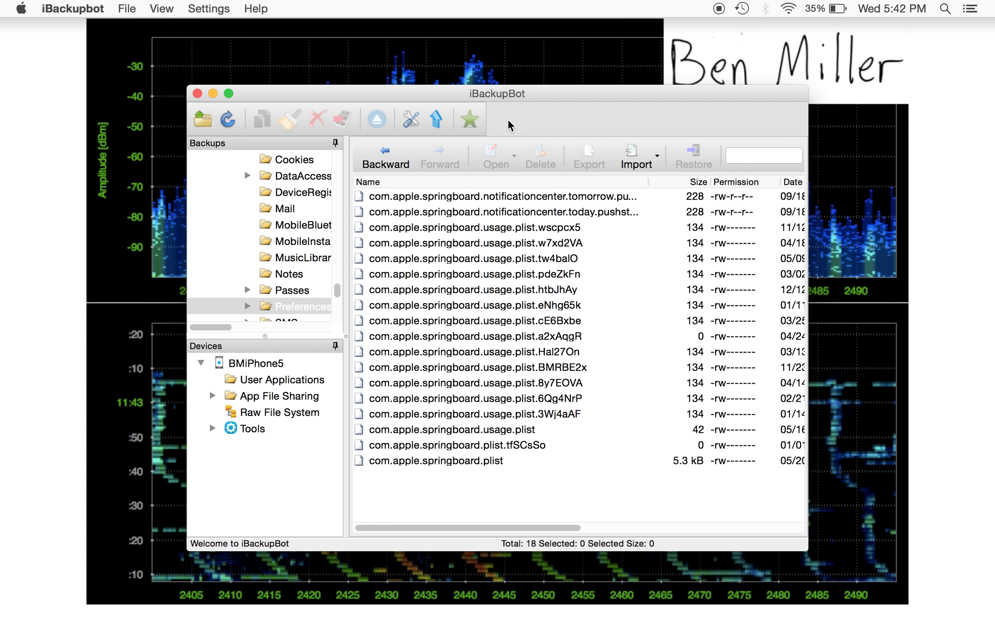
Set iBackupBot's Options to use the iTunes Restore Engine and confirm.
{"action": "left_click", "coordinate": [411, 121]}
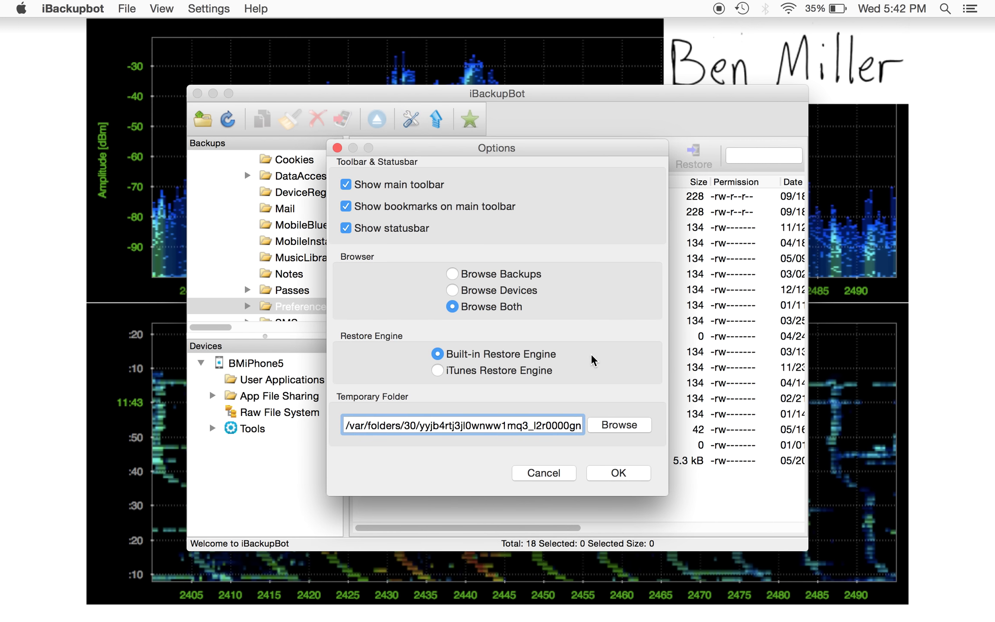
{"action": "left_click", "coordinate": [437, 372]}
{"action": "left_click", "coordinate": [618, 473]}
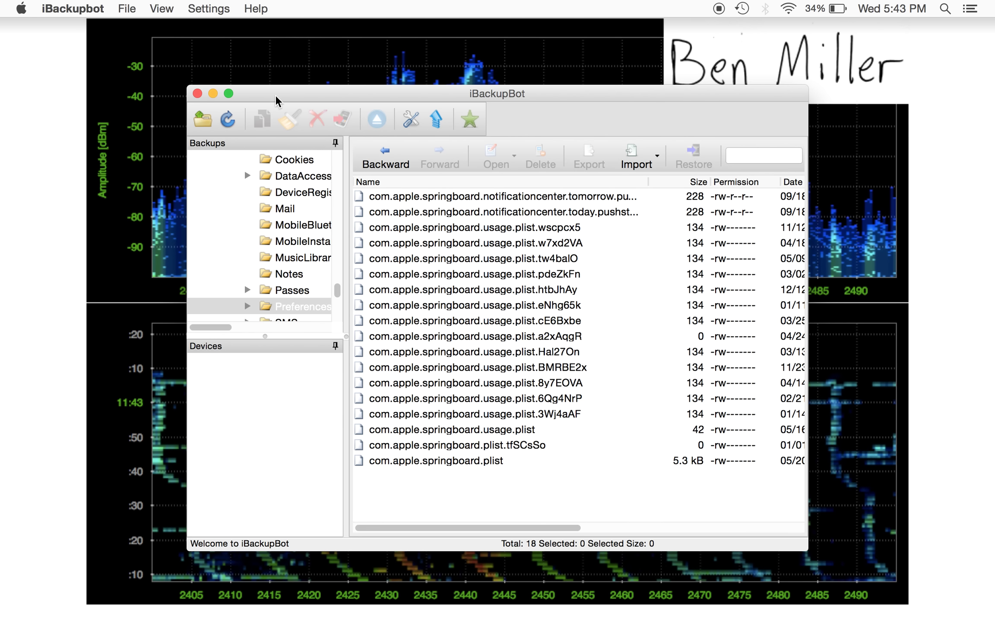
Quit iBackupBot, bring iTunes to the front, and dismiss the iBackupbot crash report.
{"action": "key", "text": "super+w"}
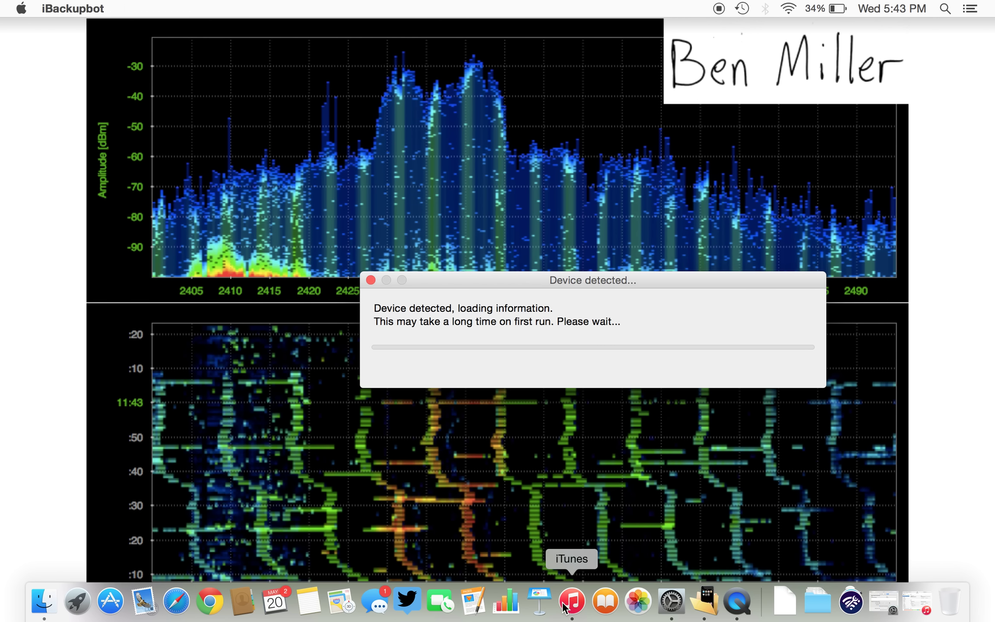
{"action": "left_click", "coordinate": [564, 607]}
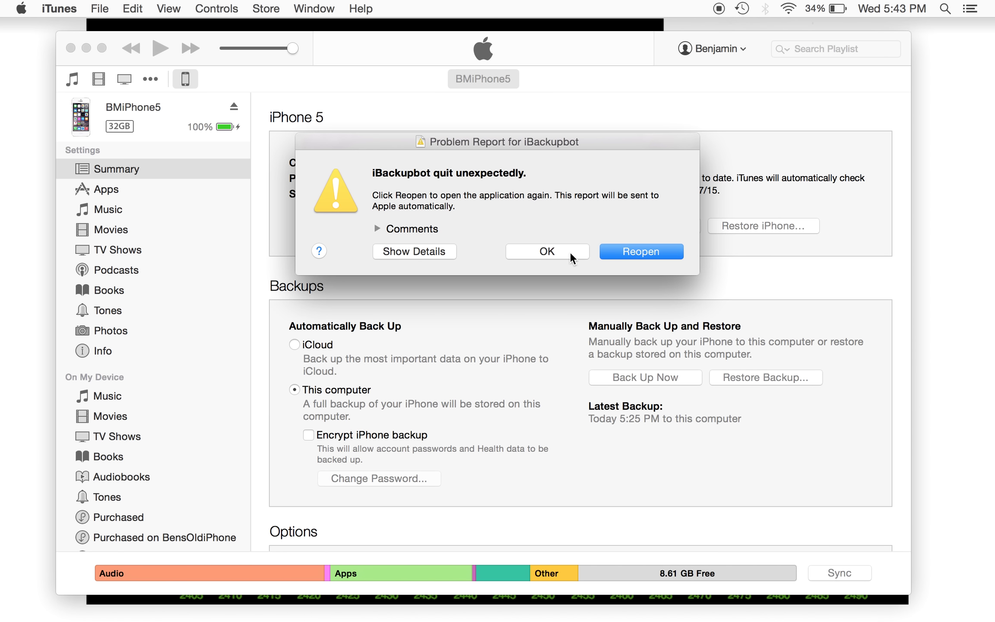
{"action": "left_click", "coordinate": [570, 251]}
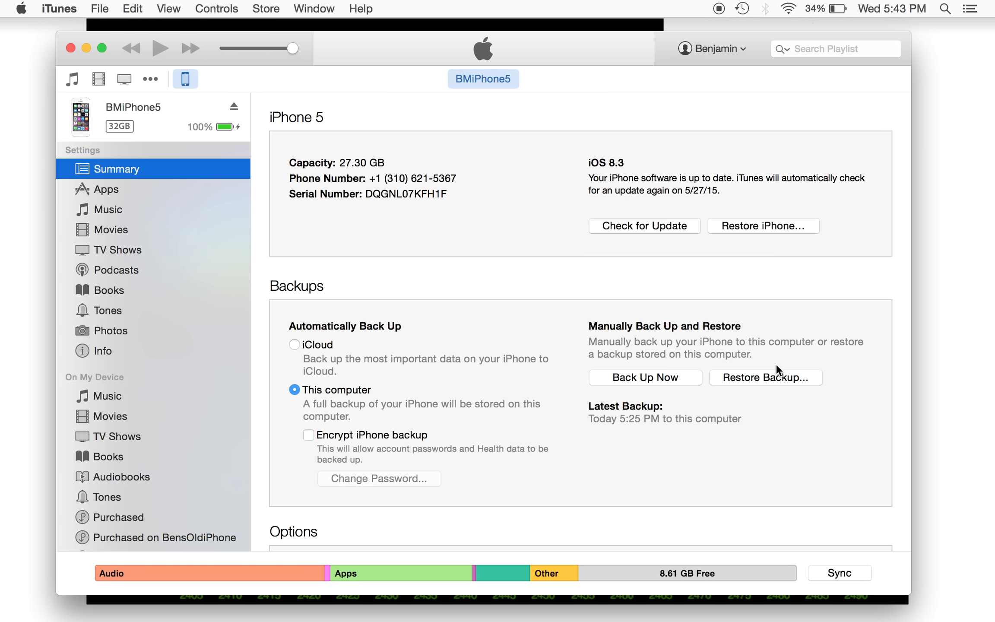